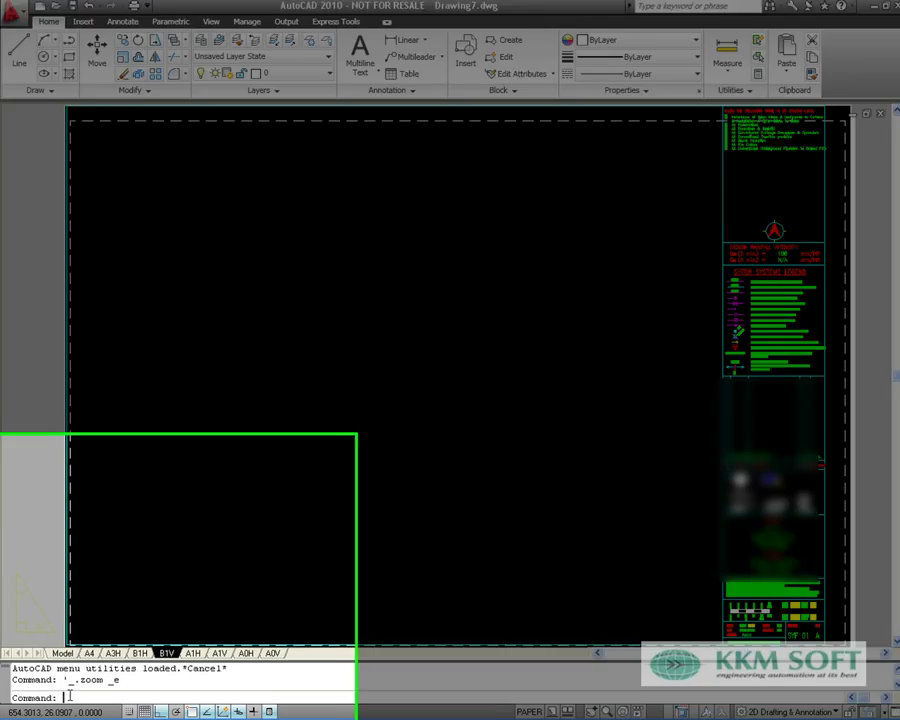
Load the SyfonFabSystem.dll plugin assembly with NETLOAD
text(netload)
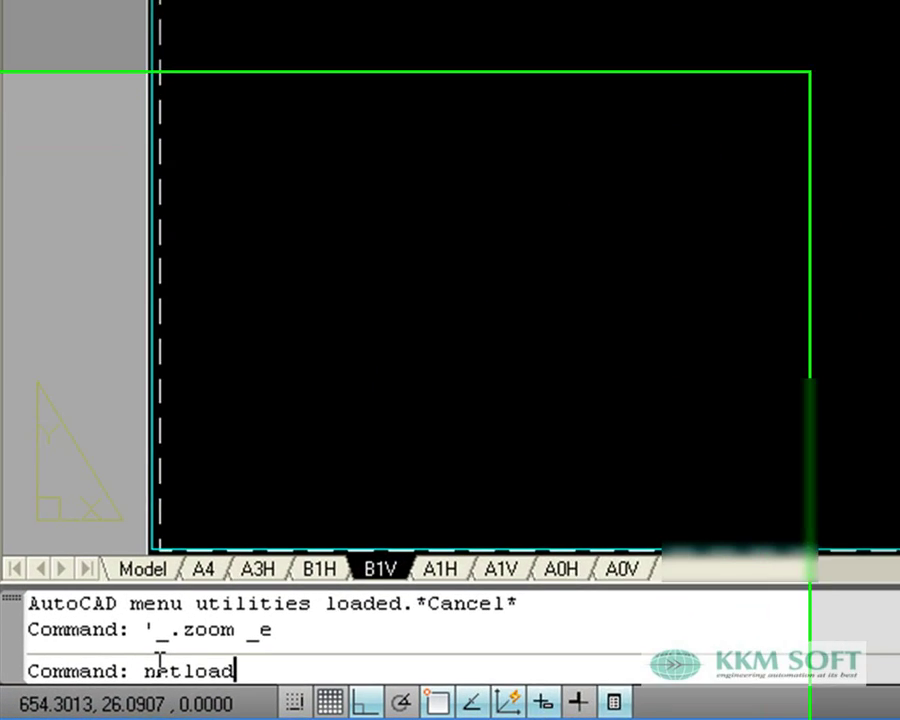
key(Return)
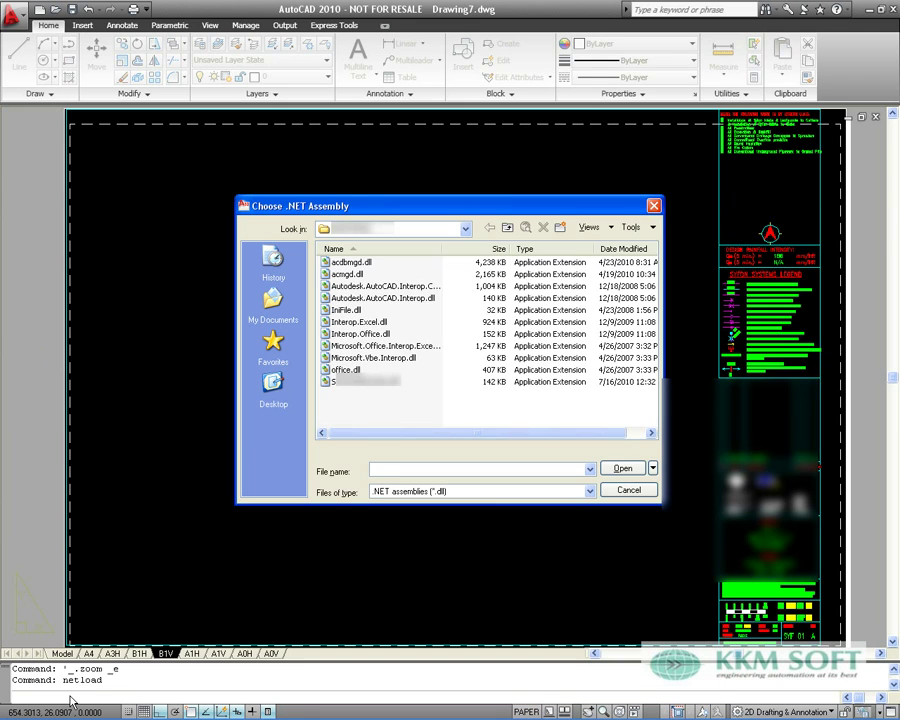
double_click(344, 383)
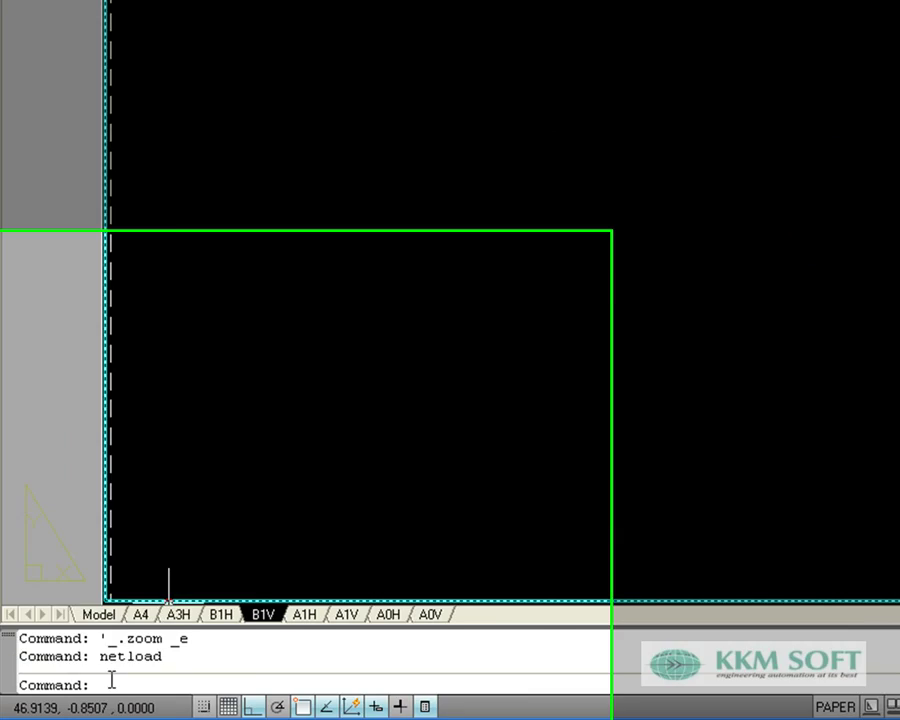
Start PIPEFAB and select A3791-01r6-fab.xls as the input spreadsheet
text(pipefa)
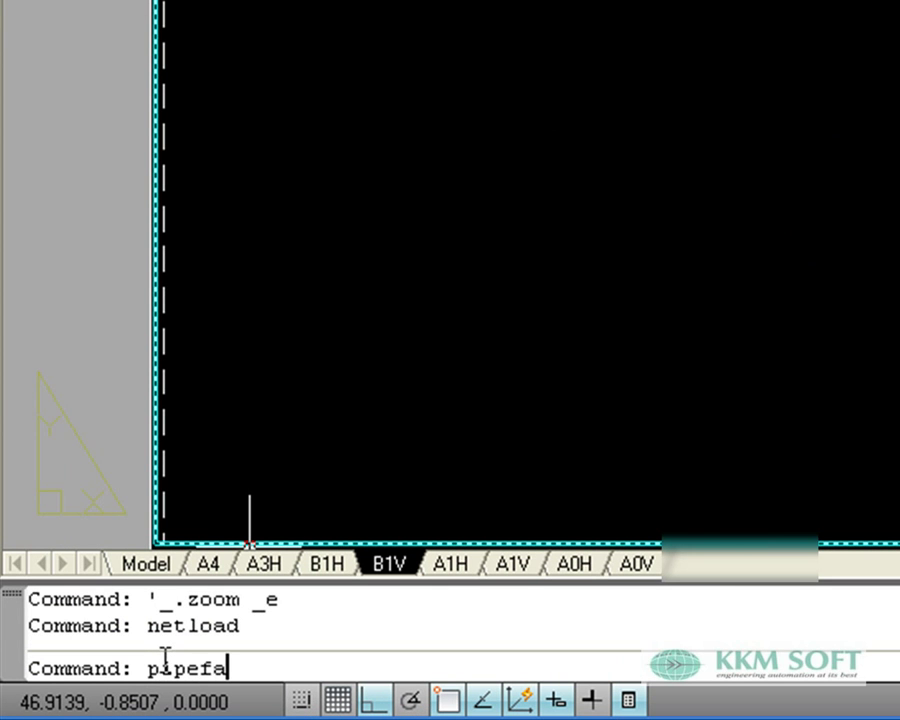
text(b)
key(Return)
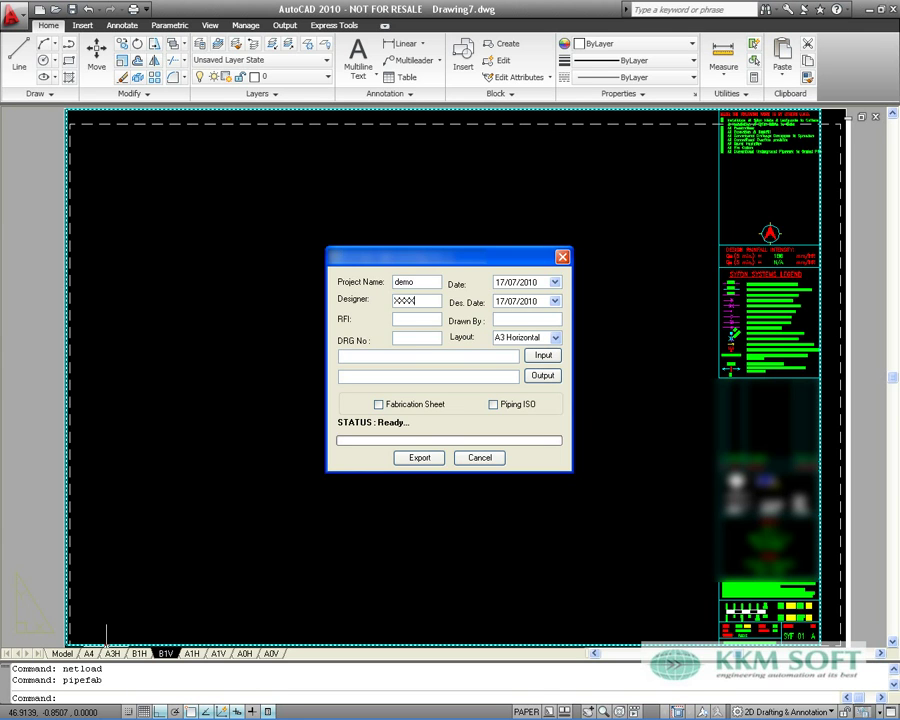
click(541, 355)
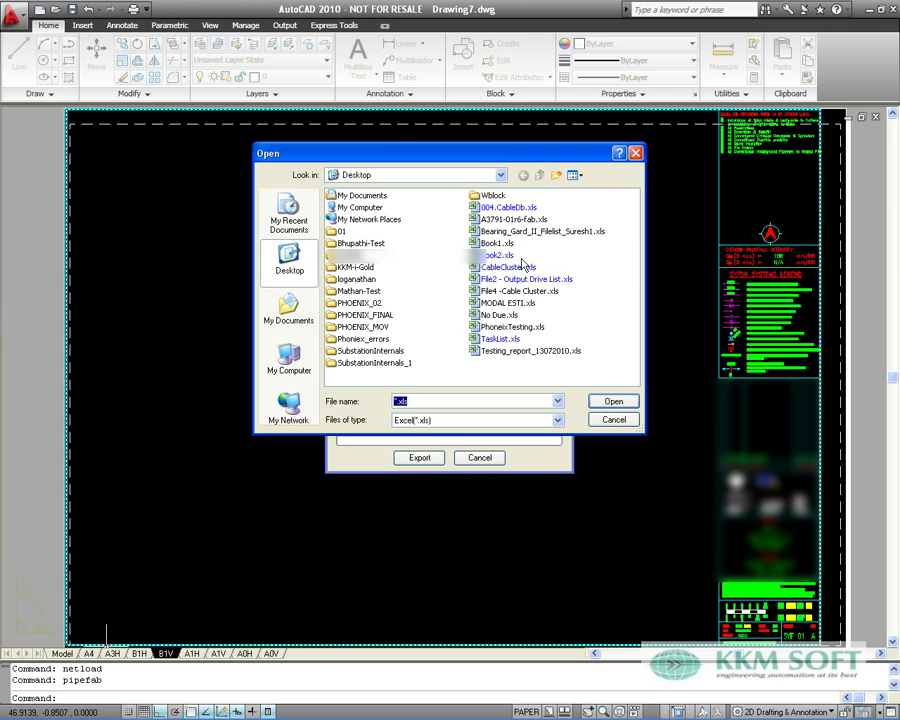
double_click(514, 220)
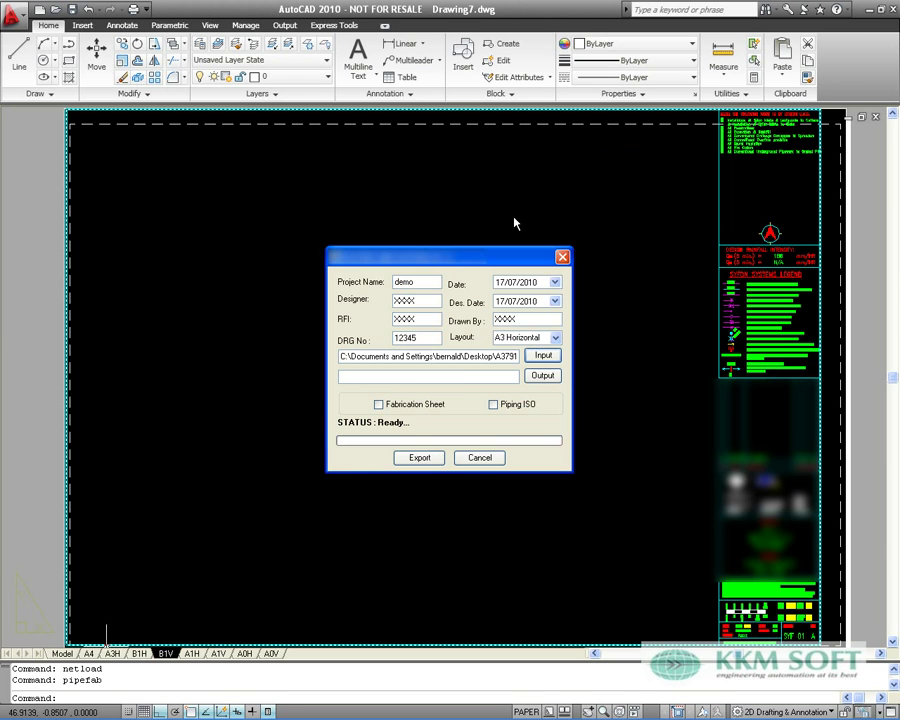
Set the output folder to C:\Check and enable the Fabrication Sheet option
click(542, 375)
double_click(402, 340)
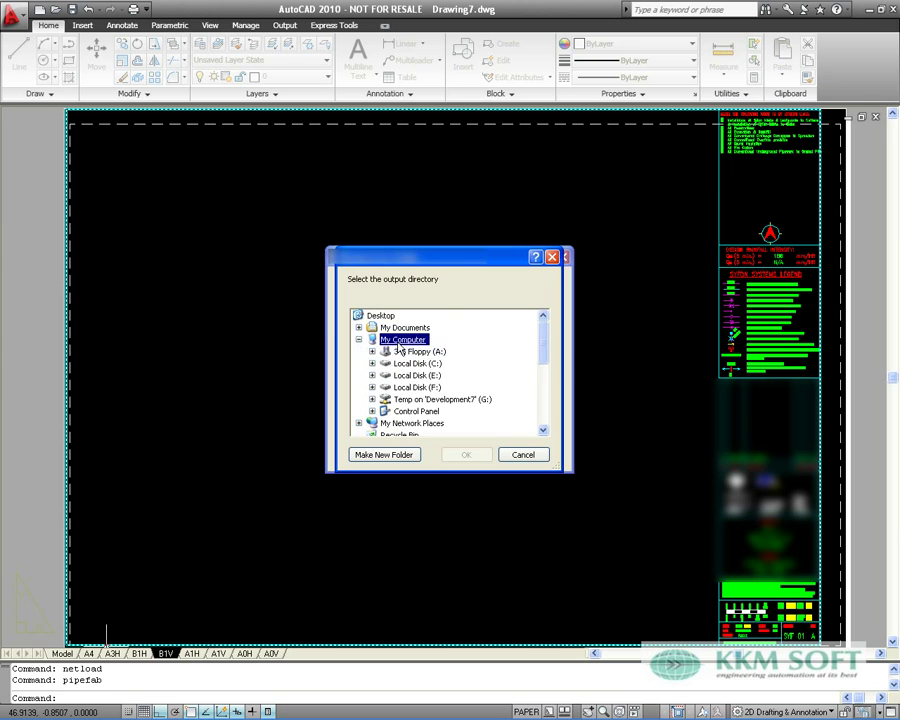
double_click(412, 363)
click(416, 352)
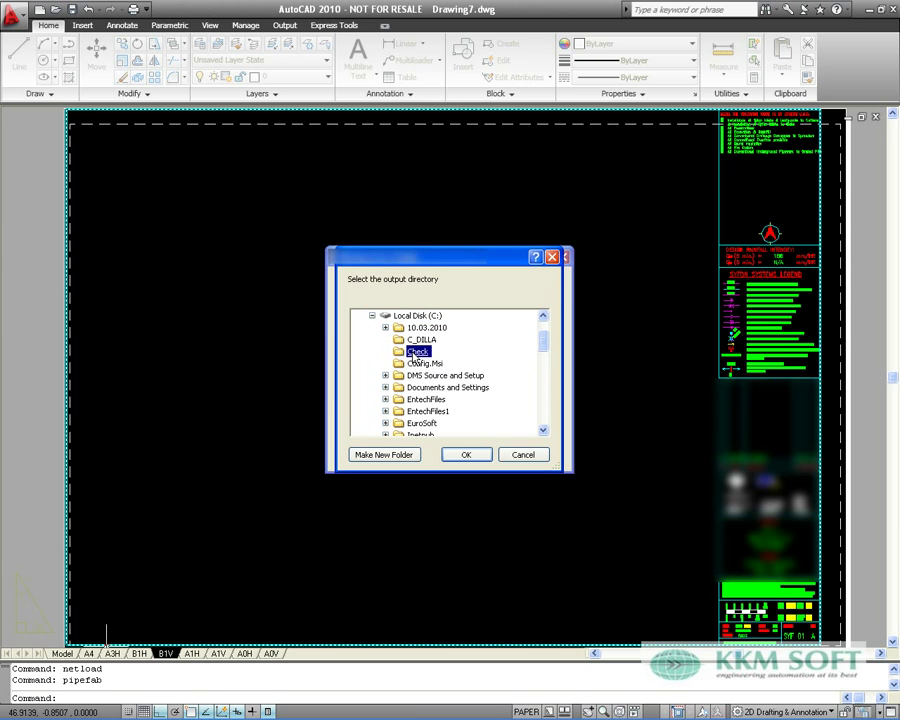
click(467, 456)
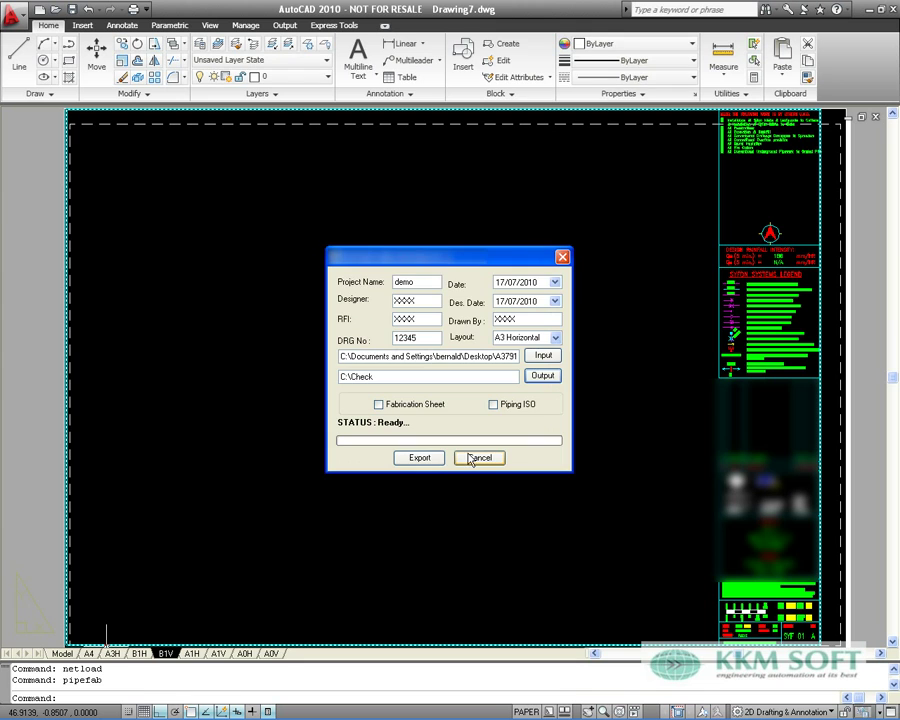
click(378, 405)
Run the export to C:\Check, acknowledge Export Completed, and bring up the Check folder
click(422, 460)
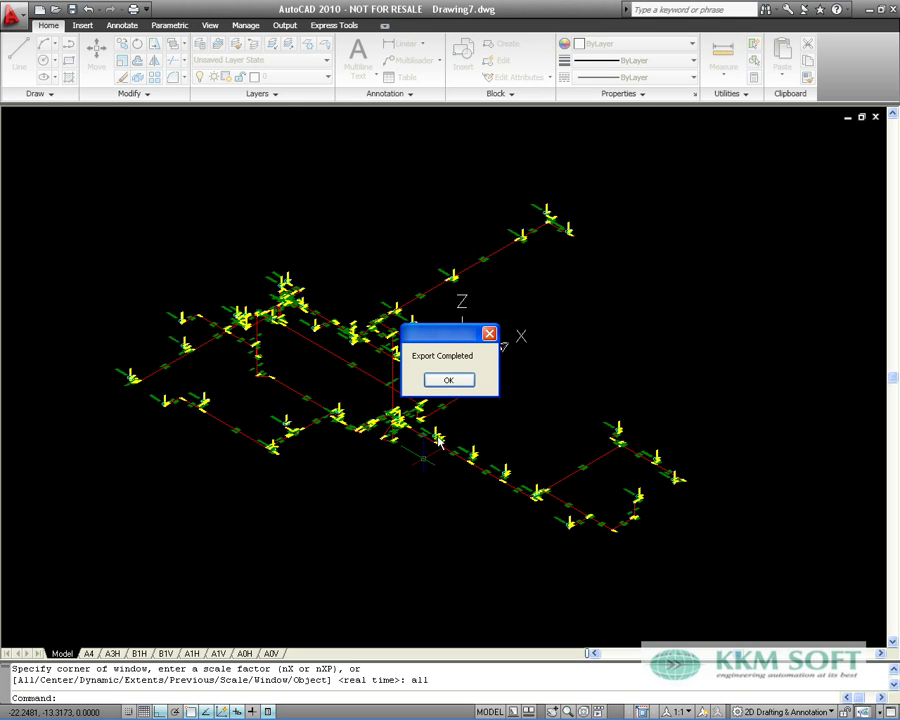
click(448, 380)
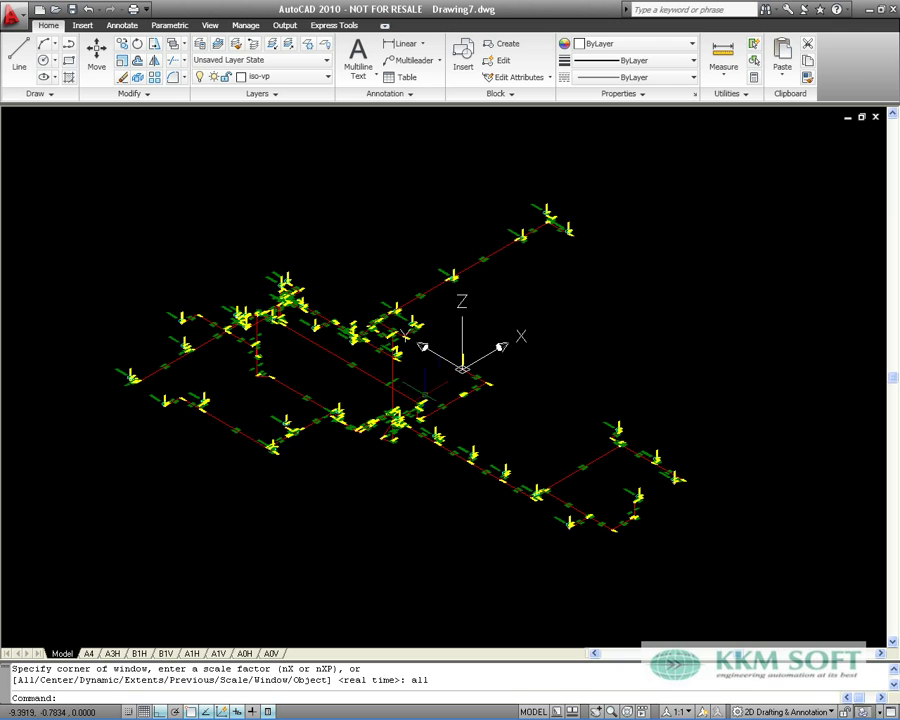
click(178, 711)
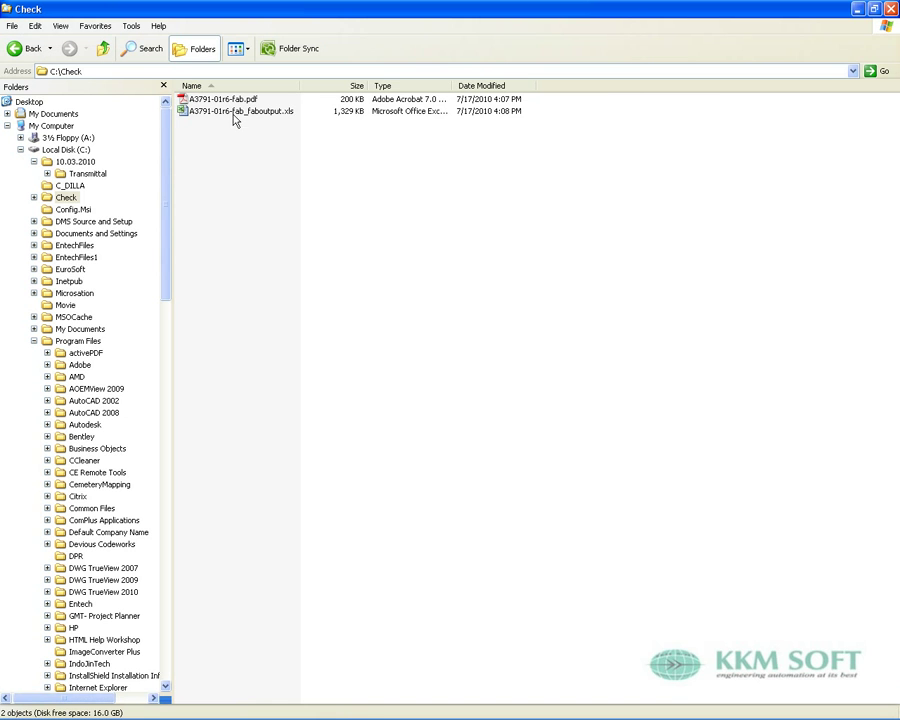
Open A3791-01r6-fab_faboutput.xls from C:\Check in Excel
double_click(235, 112)
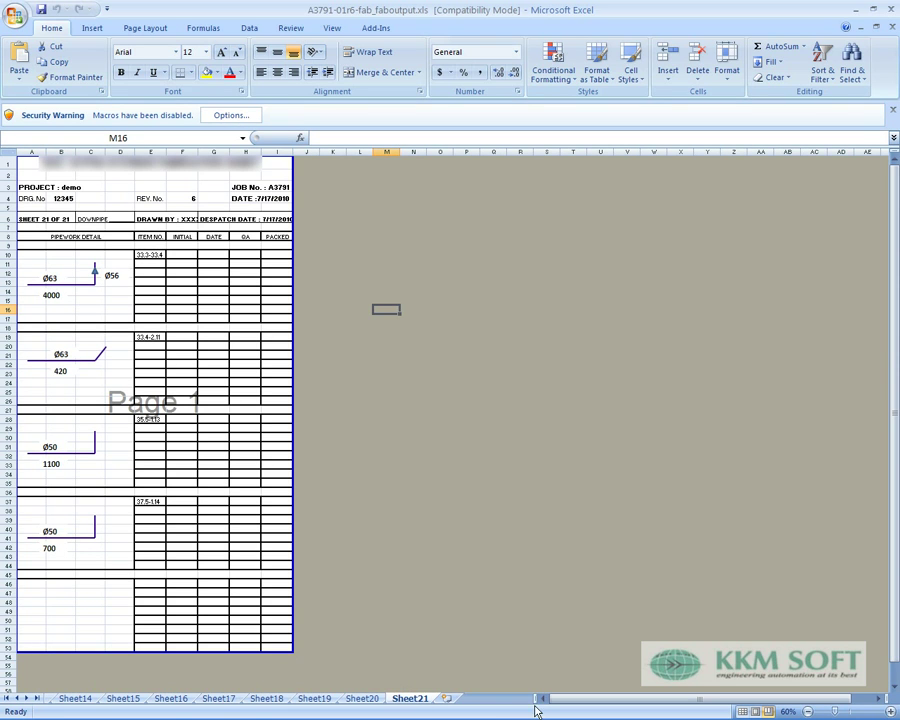
Review fabrication sheets Sheet1 through Sheet5 in turn
click(7, 698)
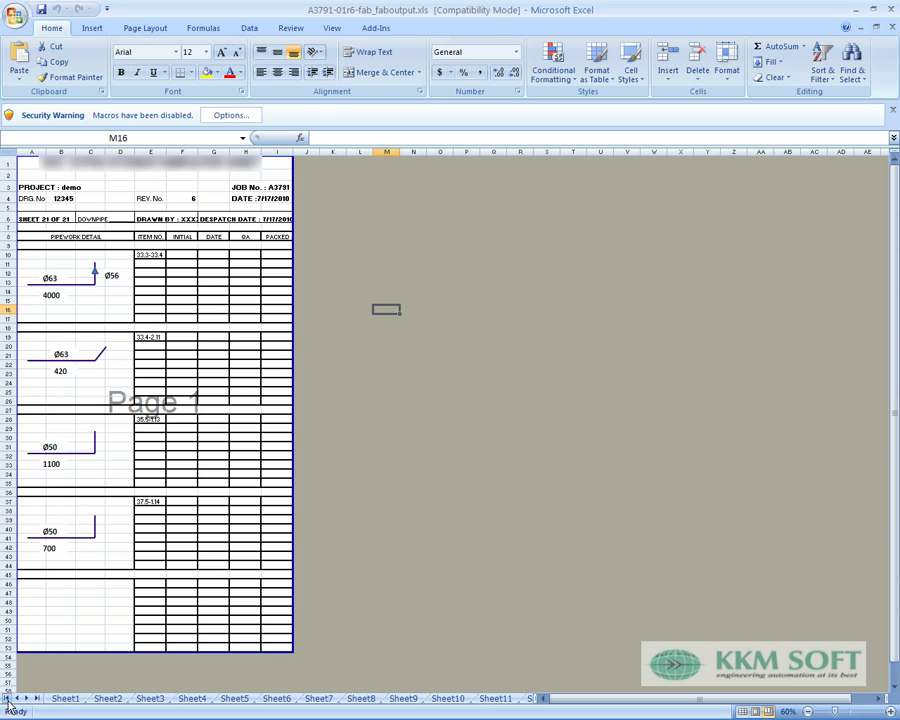
click(65, 698)
click(106, 700)
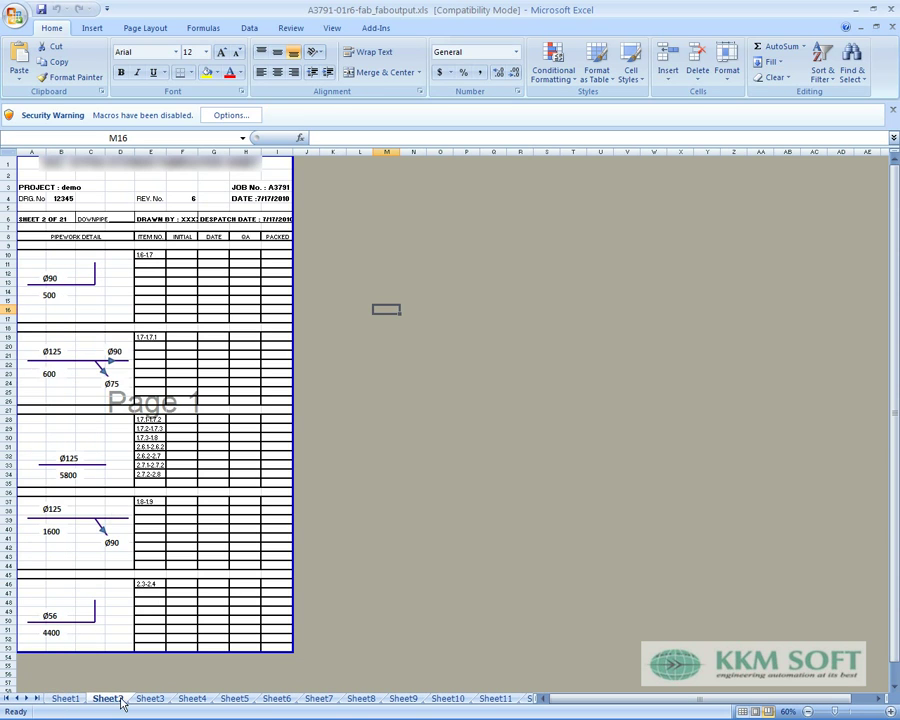
click(150, 699)
click(186, 699)
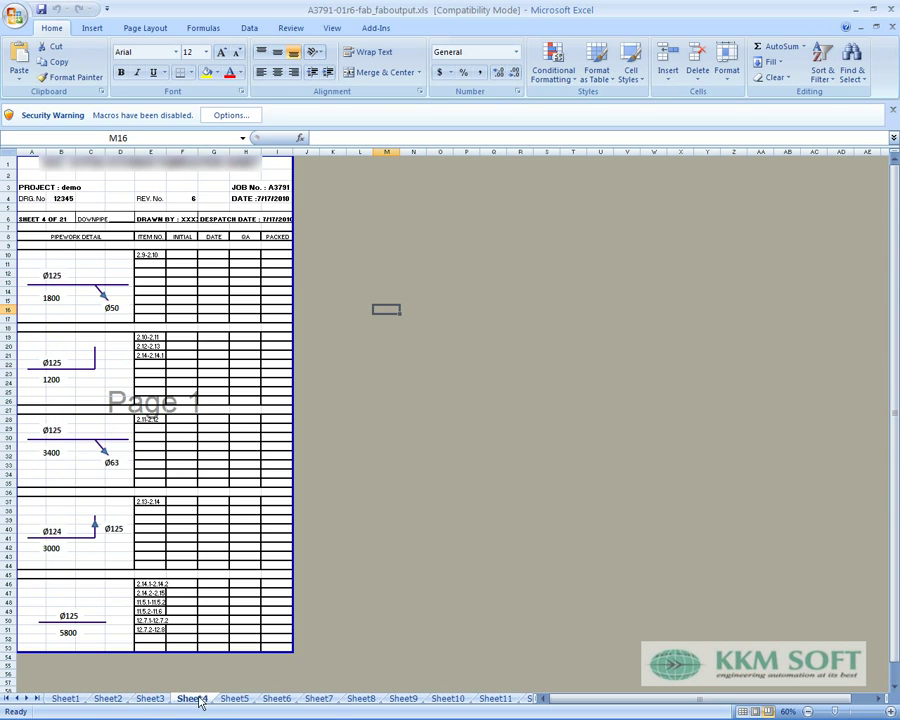
click(228, 699)
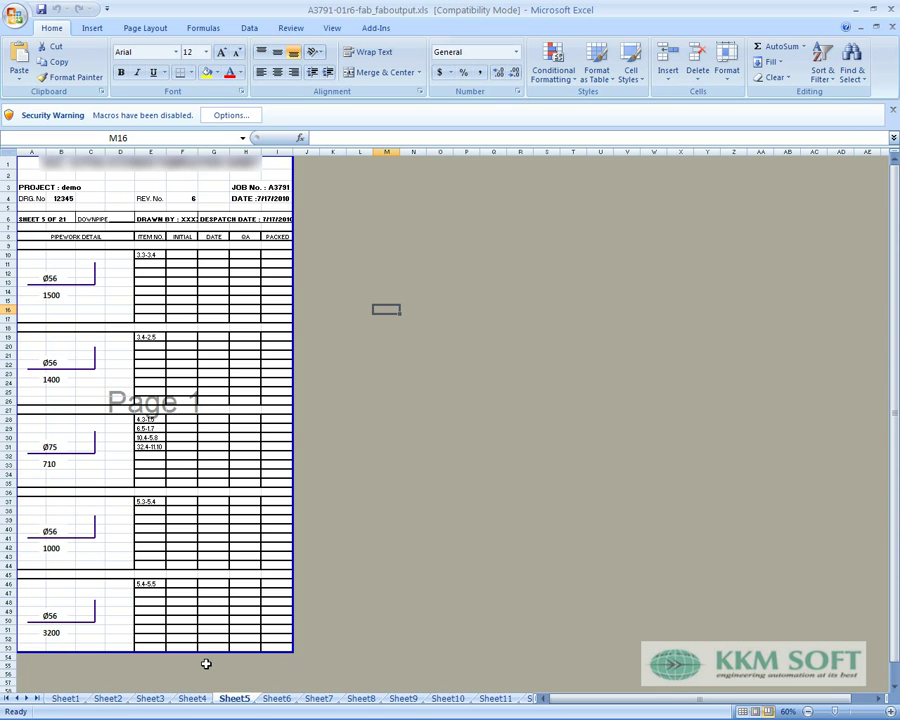
Highlight the item number columns on Sheet5 and Sheet6, undoing each outline afterwards
mouse_move(131, 247)
mouse_down()
mouse_move(154, 318)
mouse_move(172, 604)
mouse_up()
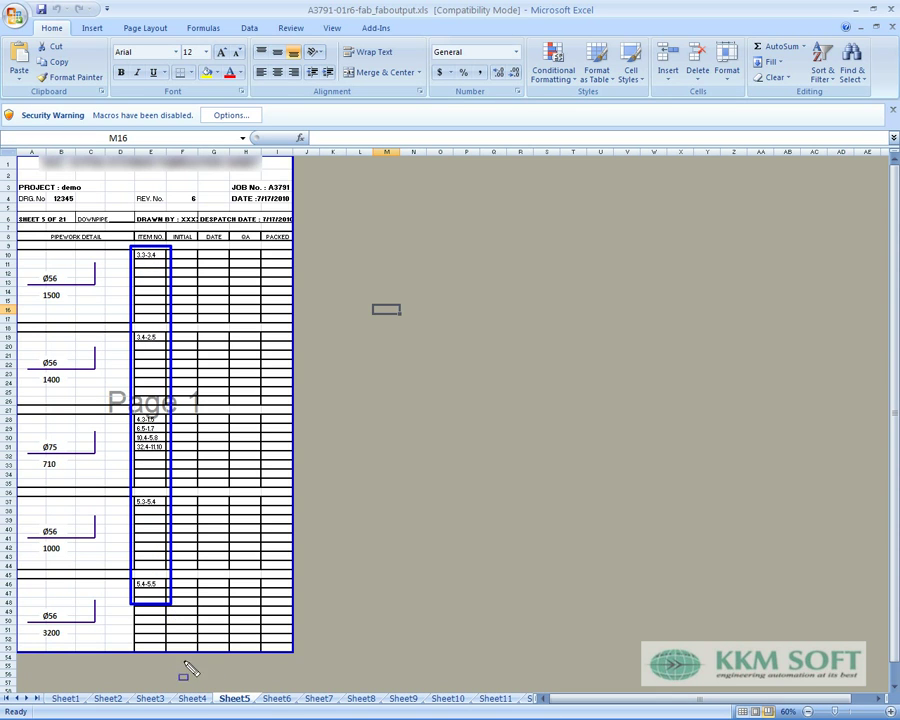
key(ctrl+z)
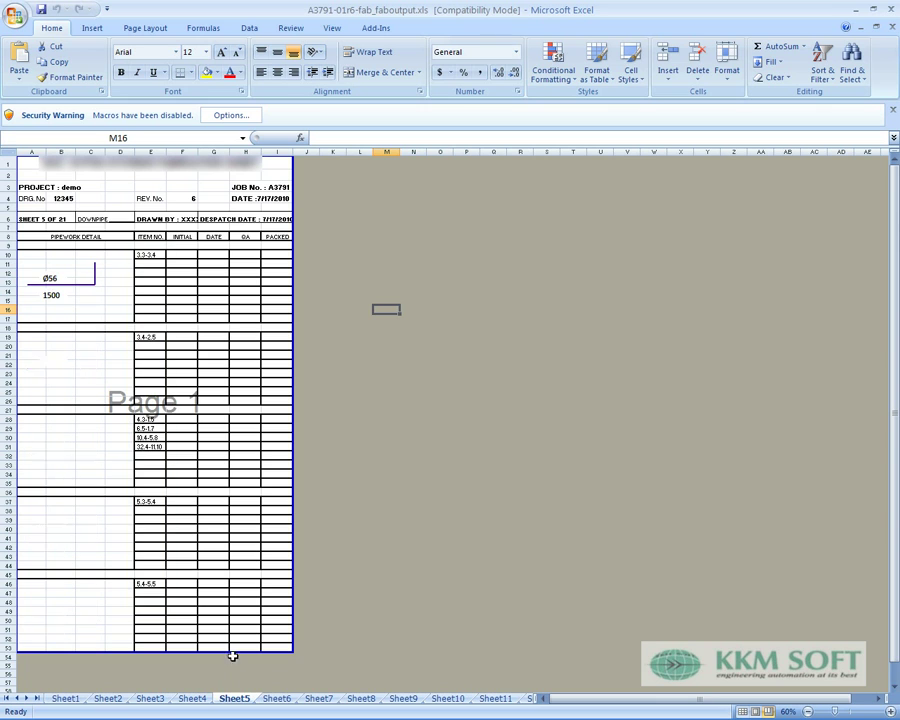
click(277, 698)
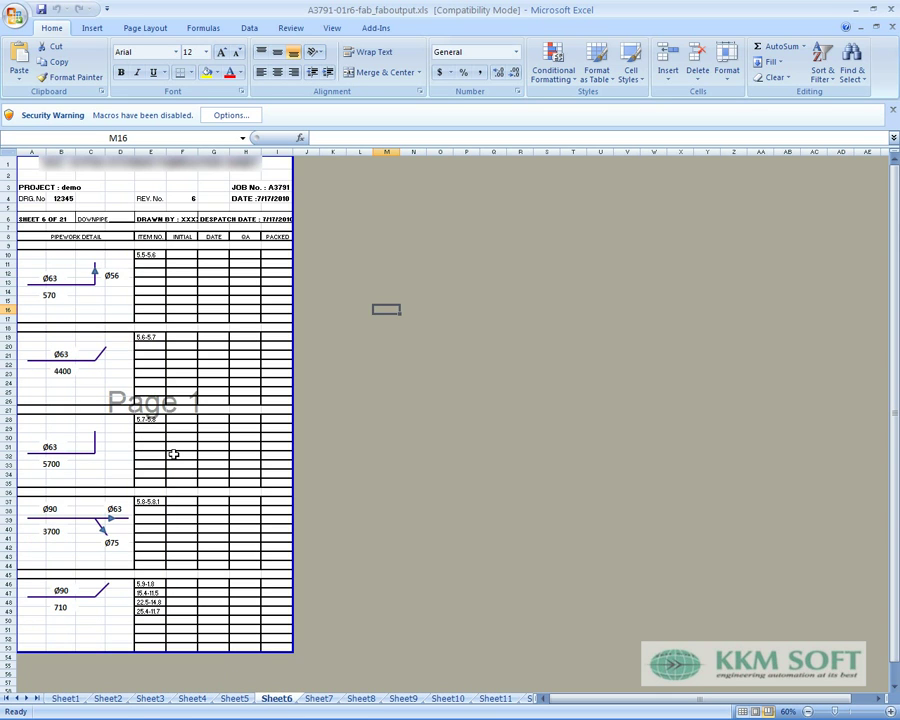
drag(128, 243, 185, 630)
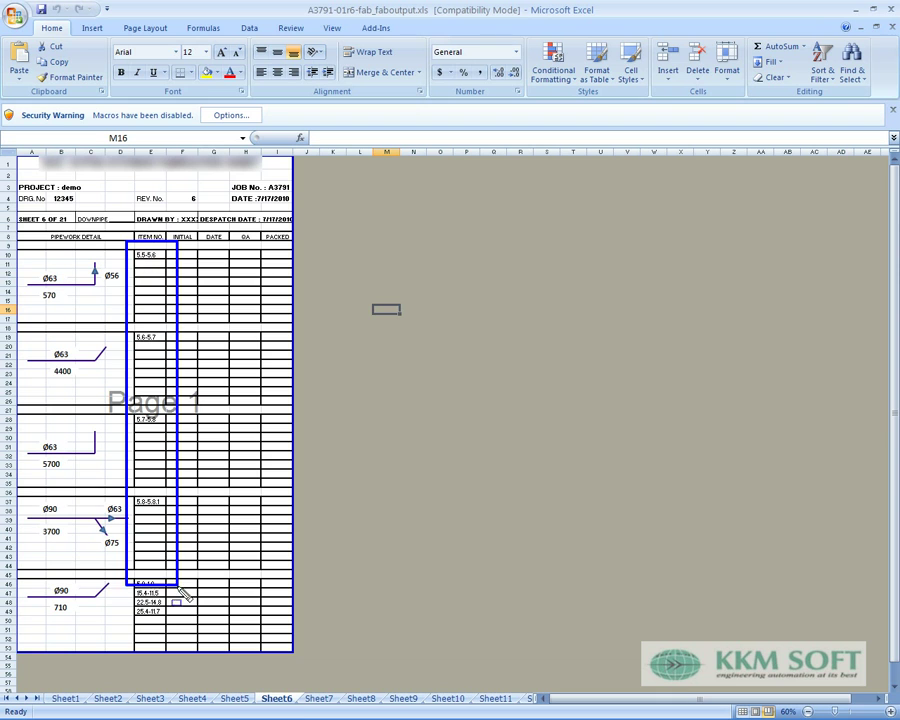
key(ctrl+z)
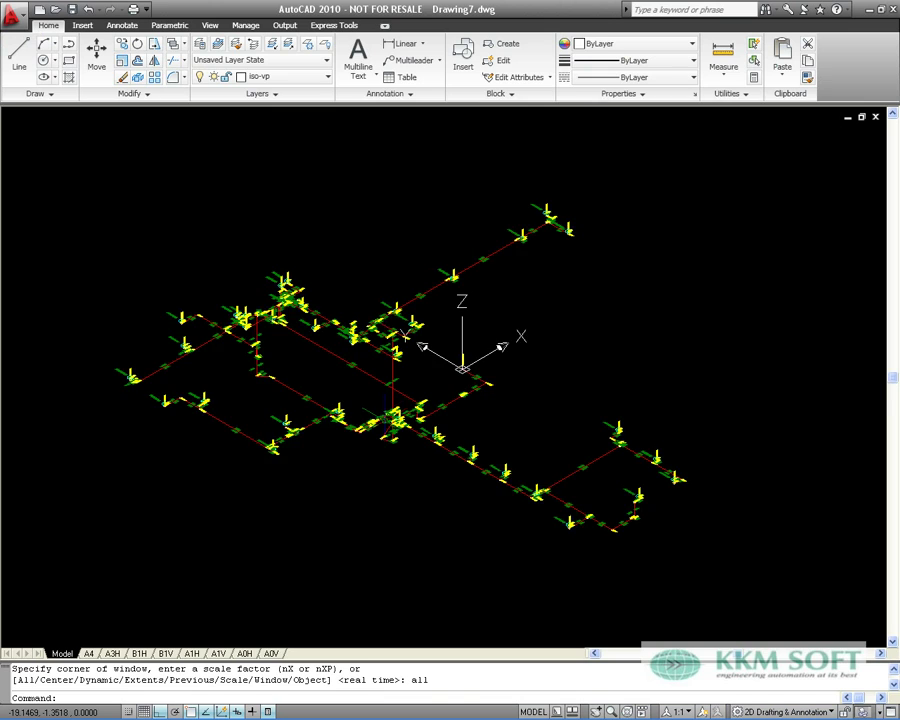
Zoom into the isometric and window-select the N1.26 node label
scroll(595, 430, up, 3)
scroll(595, 430, up, 3)
scroll(595, 430, up, 3)
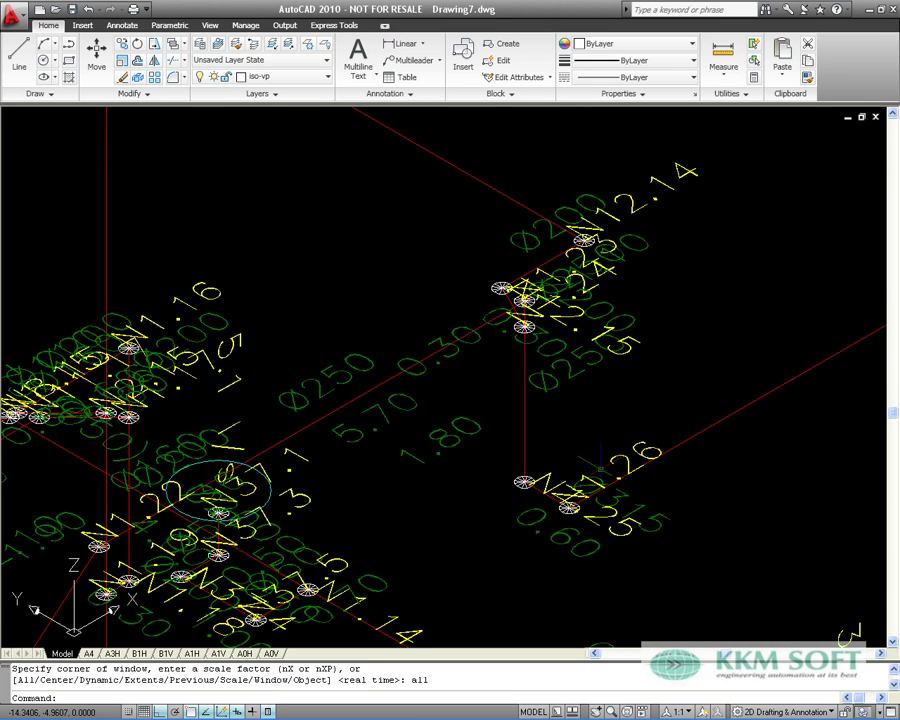
scroll(595, 430, up, 3)
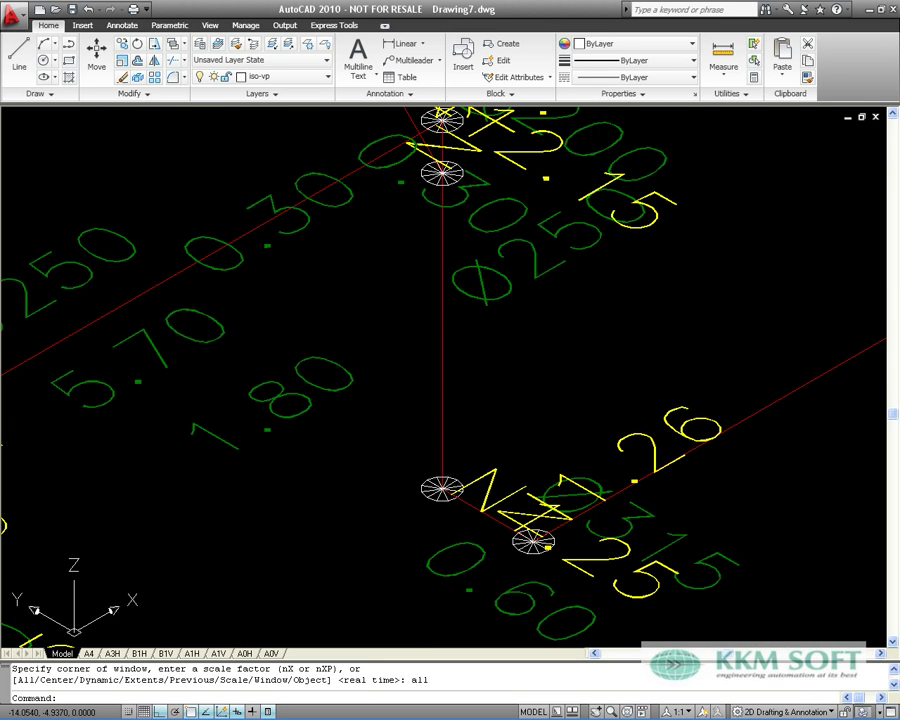
click(504, 440)
click(570, 418)
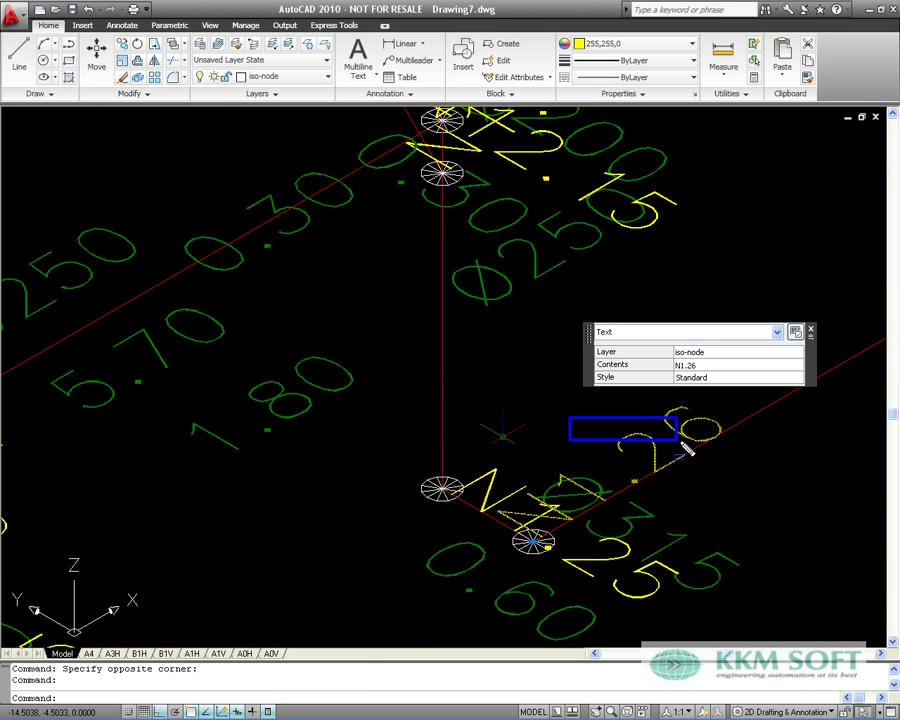
click(742, 492)
Window-select the N12.14 node label for a closer look
scroll(460, 405, down, 3)
scroll(460, 405, down, 3)
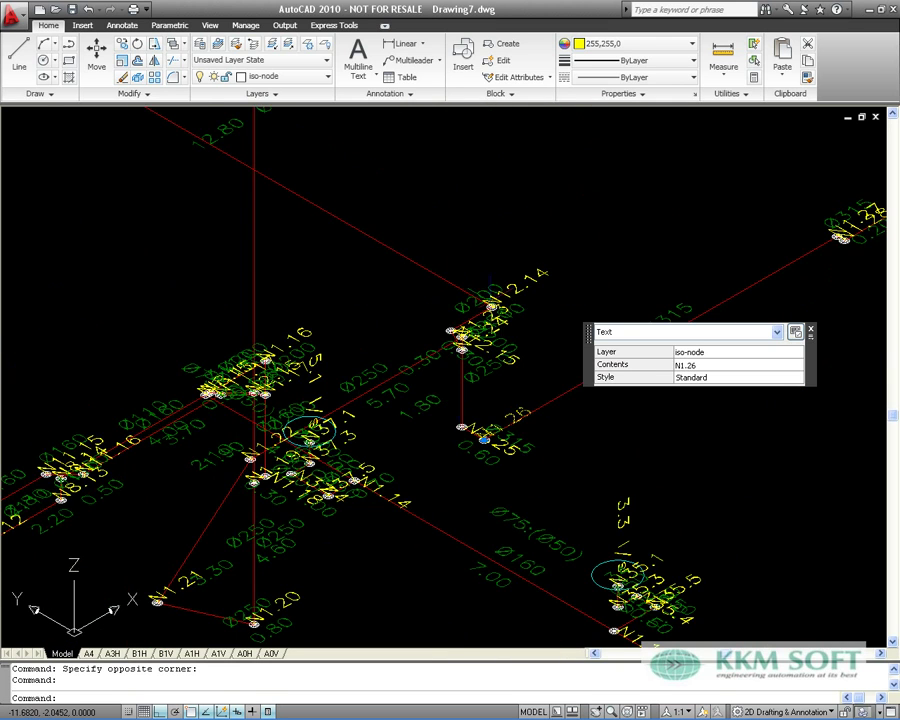
scroll(510, 281, up, 3)
click(450, 258)
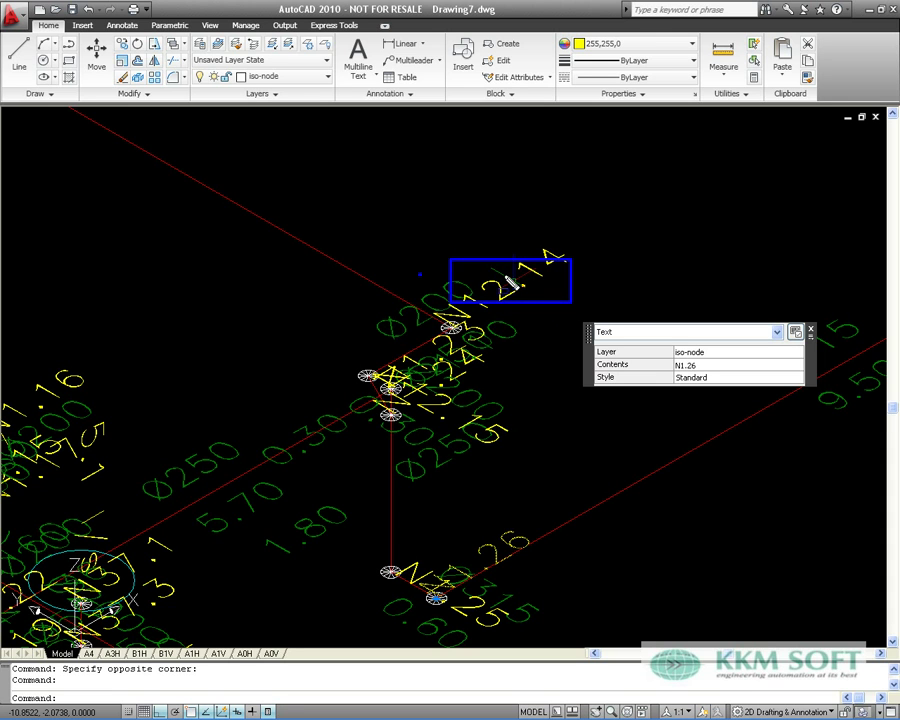
click(510, 283)
Window-select the pipe length labels in the isometric
scroll(510, 283, down, 2)
scroll(510, 283, down, 2)
scroll(548, 230, up, 3)
scroll(284, 371, up, 2)
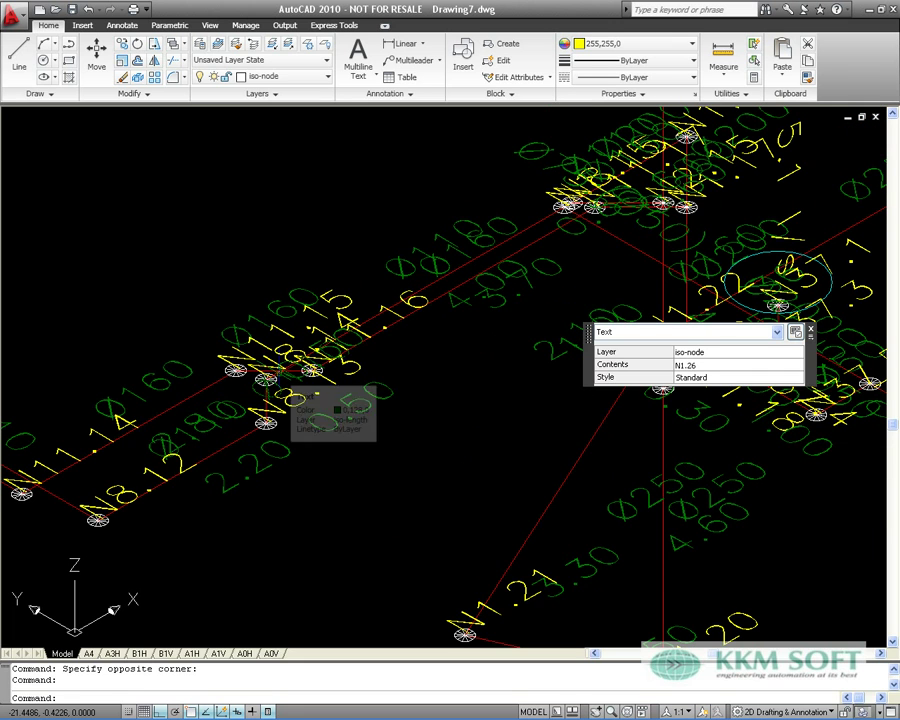
click(152, 240)
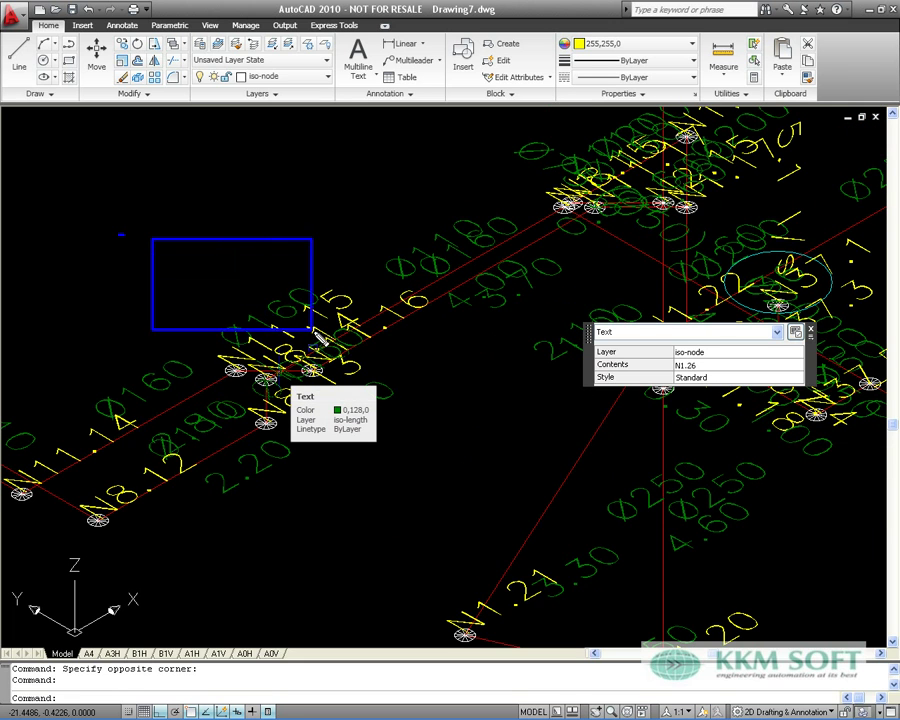
click(470, 455)
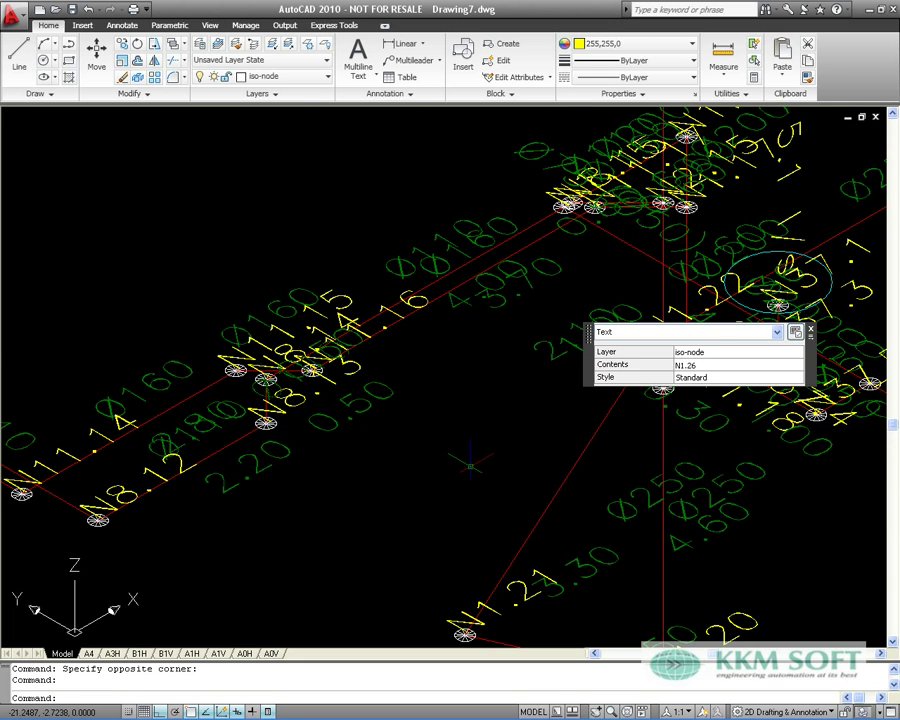
Window-select the N32 node labels, then cancel the selection
scroll(466, 442, down, 3)
scroll(535, 345, up, 5)
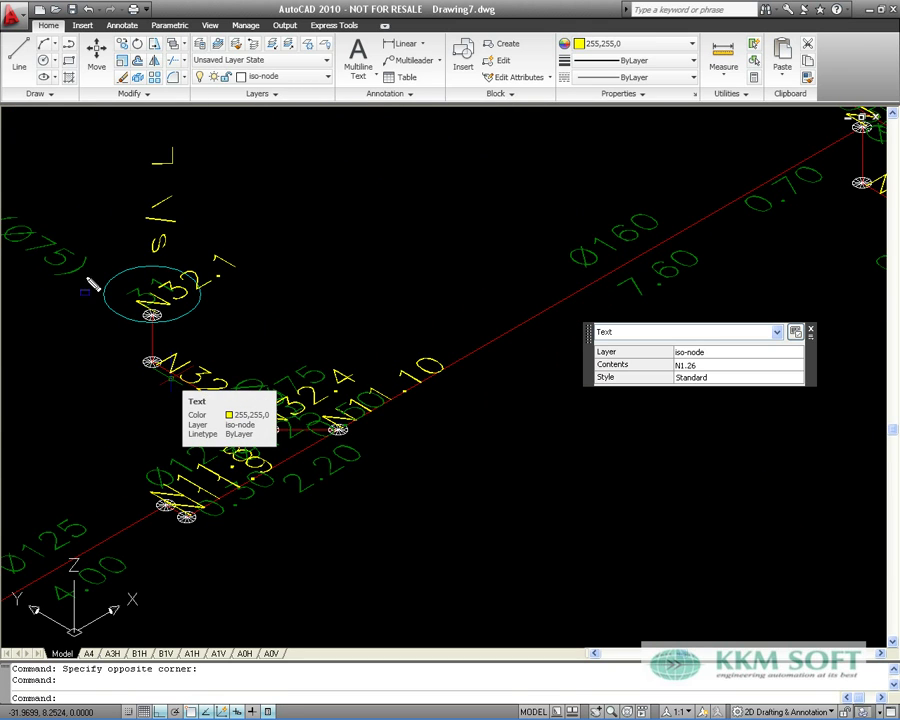
click(55, 157)
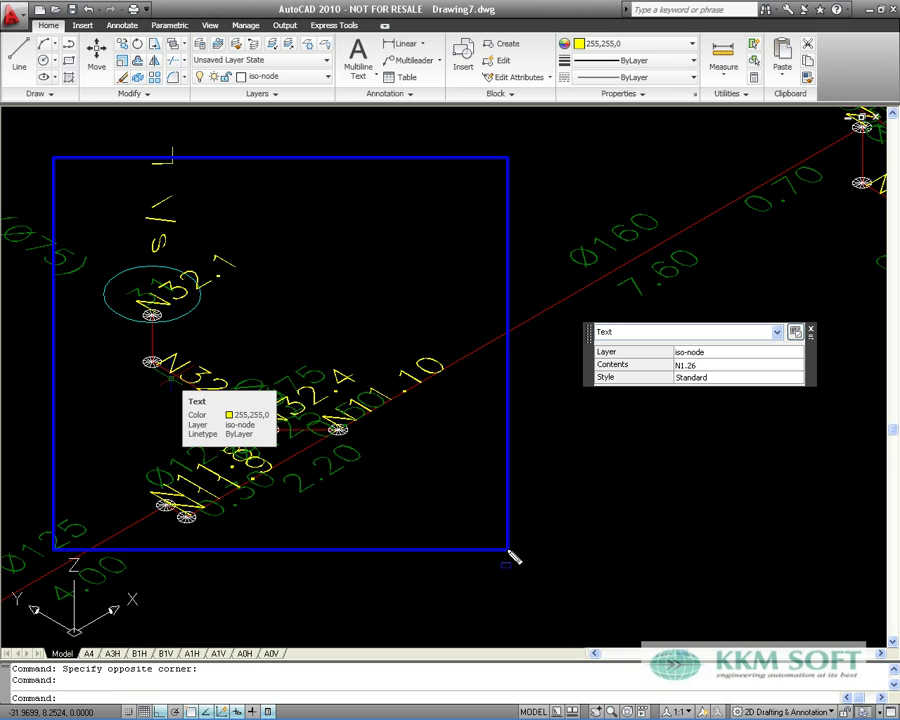
click(508, 549)
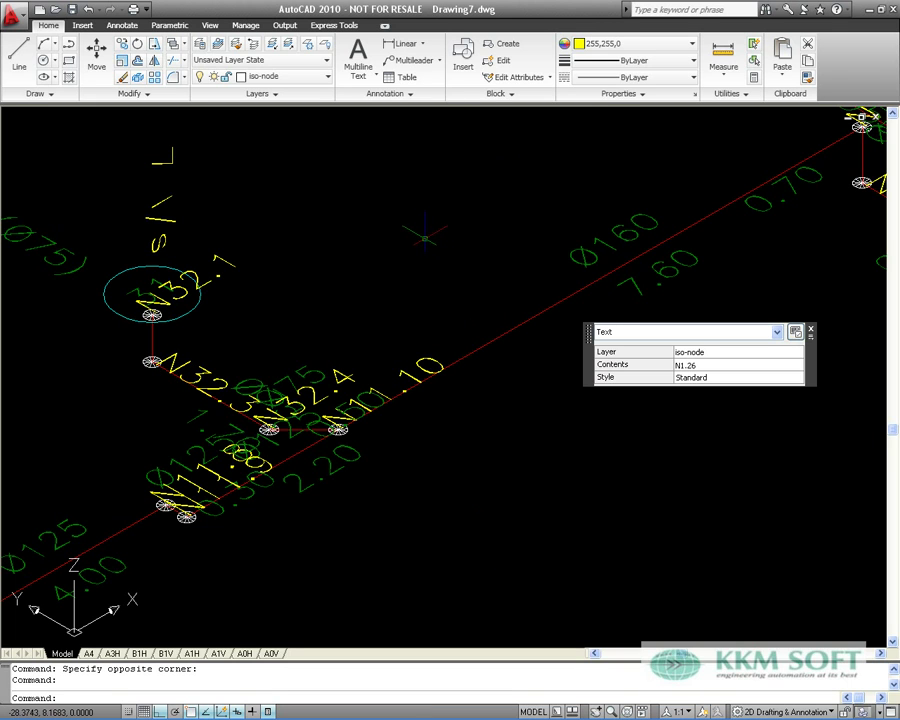
key(Escape)
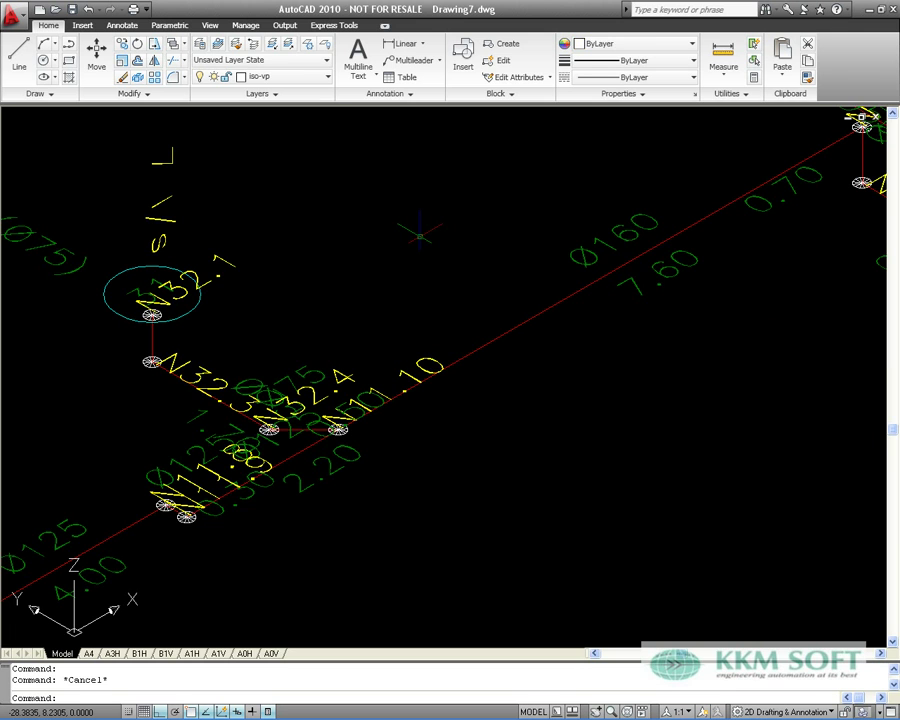
Zoom extents to show the whole piping isometric again
middle_click(419, 234)
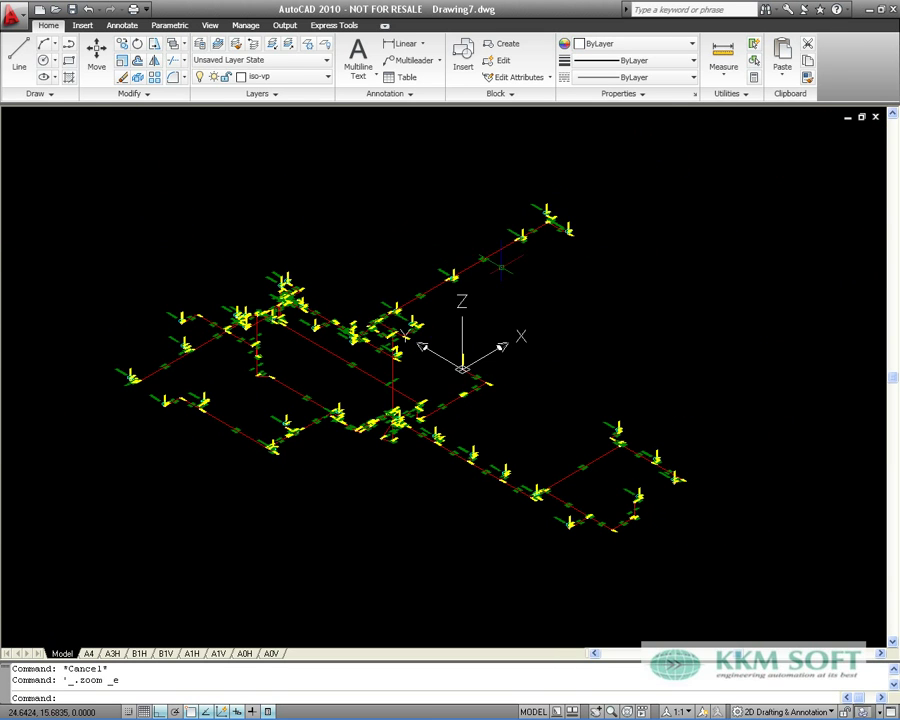
scroll(380, 200, down, 2)
scroll(385, 200, down, 2)
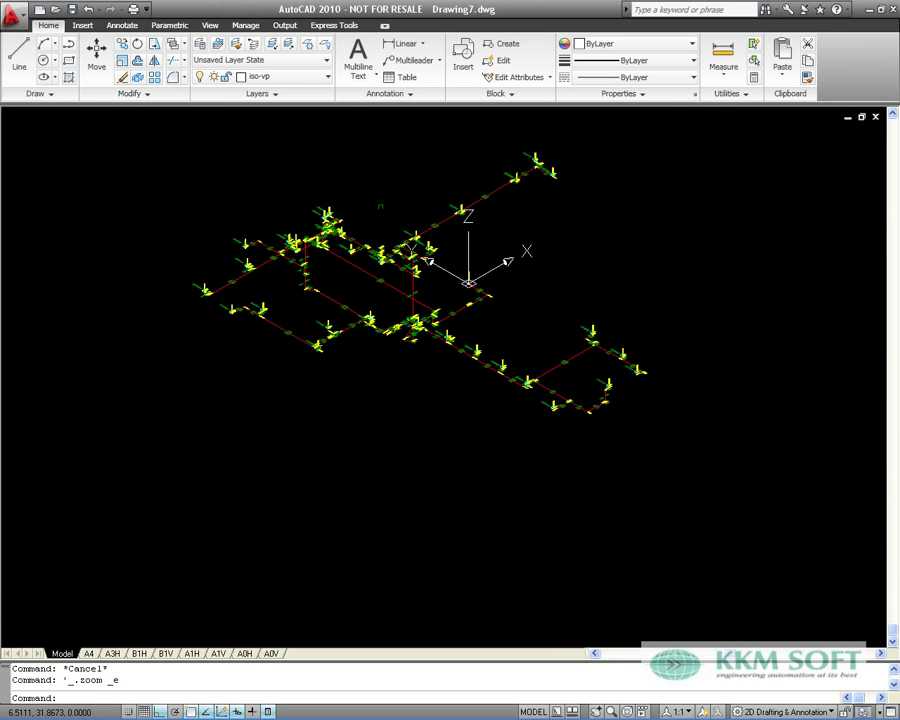
scroll(370, 199, up, 4)
scroll(364, 198, down, 3)
middle_click(362, 192)
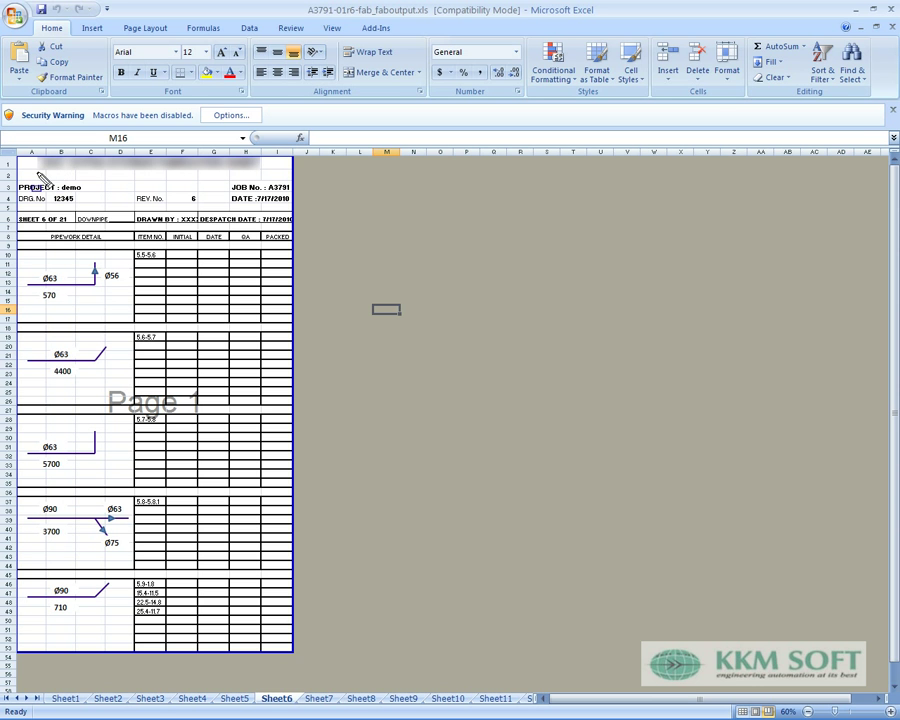
Outline the header fields PROJECT, JOB No., DATE, DRAWN BY and DESPATCH DATE
drag(15, 172, 104, 212)
drag(225, 172, 316, 216)
drag(166, 208, 298, 229)
Review Sheet7 through Sheet11, noting the SHEET 9 OF 21 field
click(318, 698)
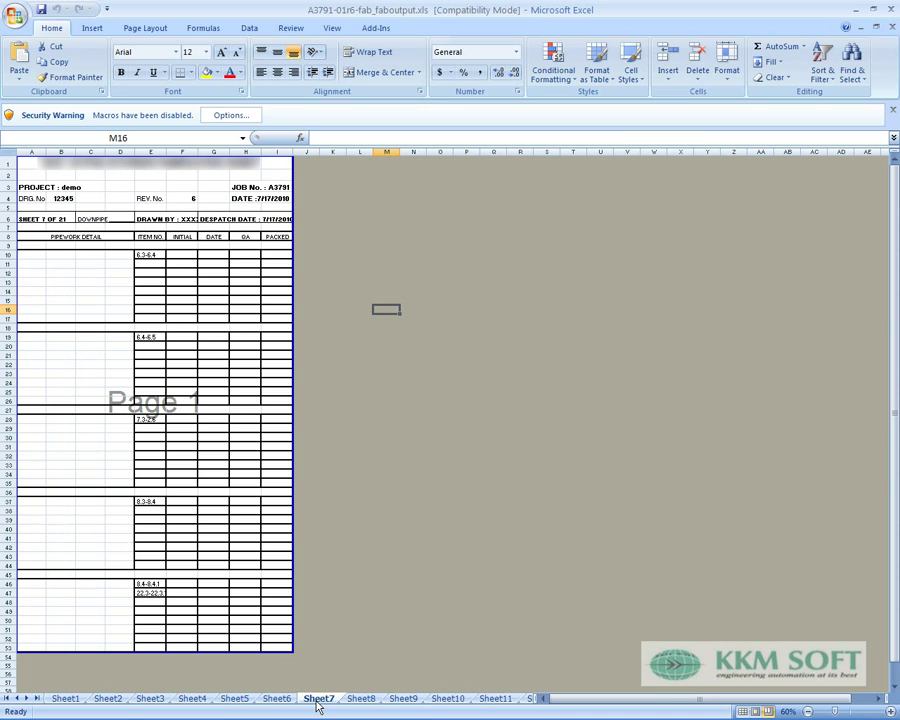
click(373, 703)
click(404, 699)
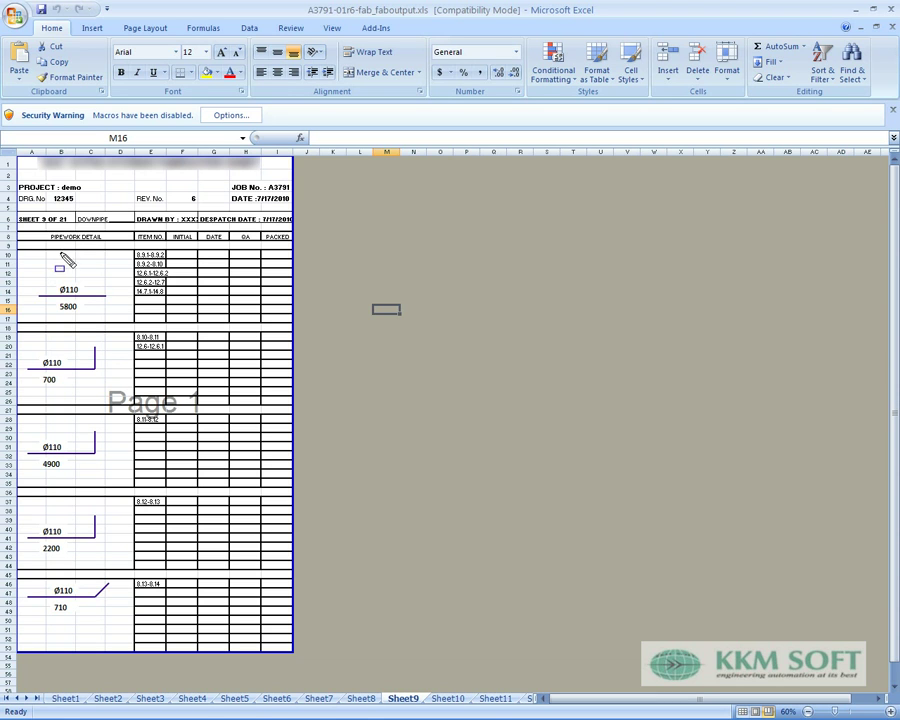
click(76, 231)
click(450, 698)
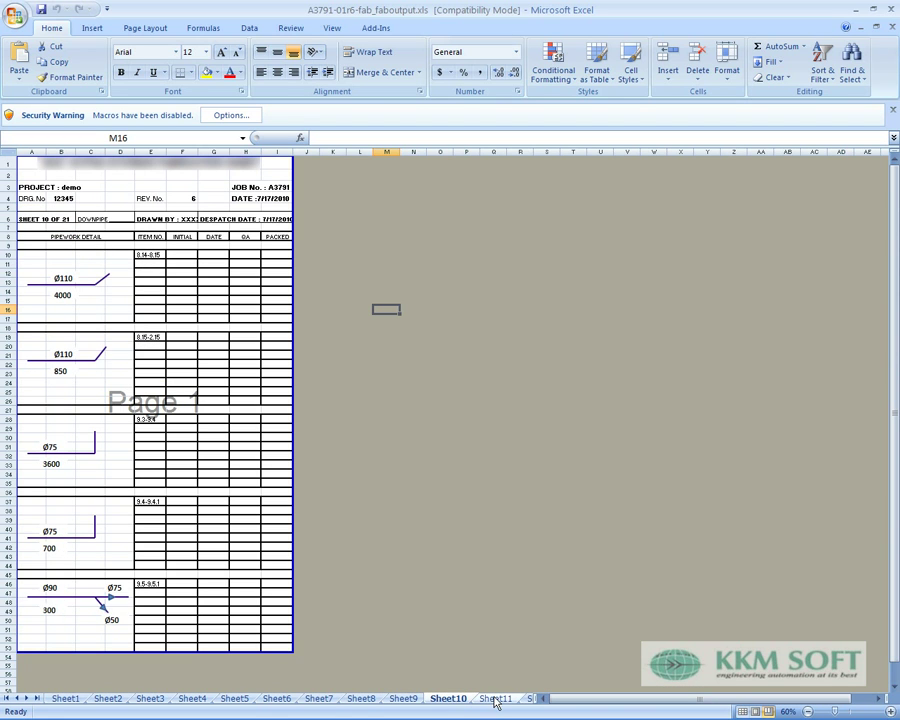
click(495, 699)
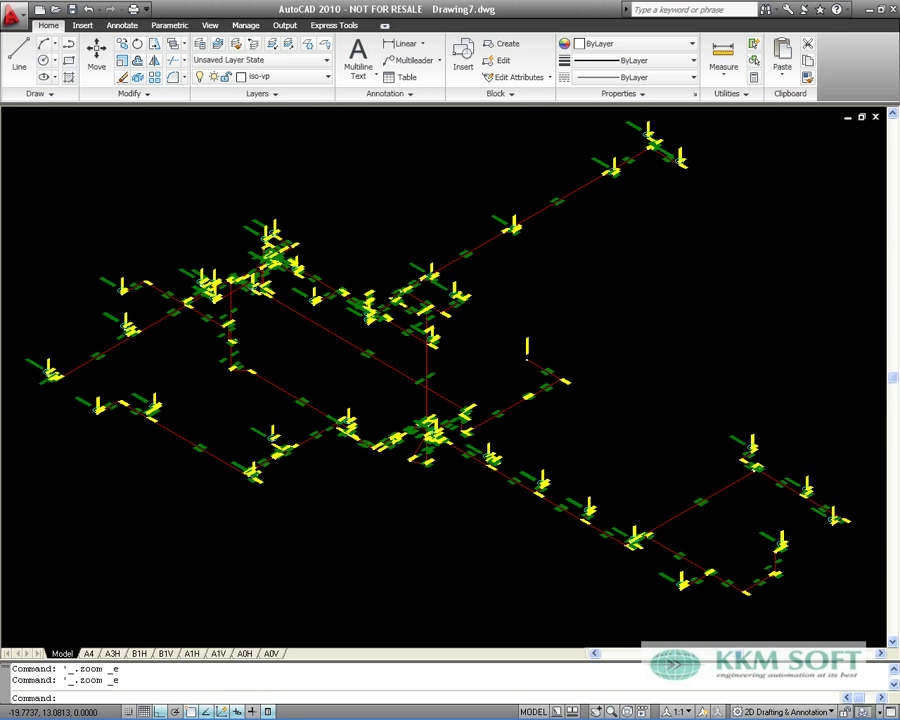
scroll(320, 383, down, 3)
scroll(320, 383, up, 2)
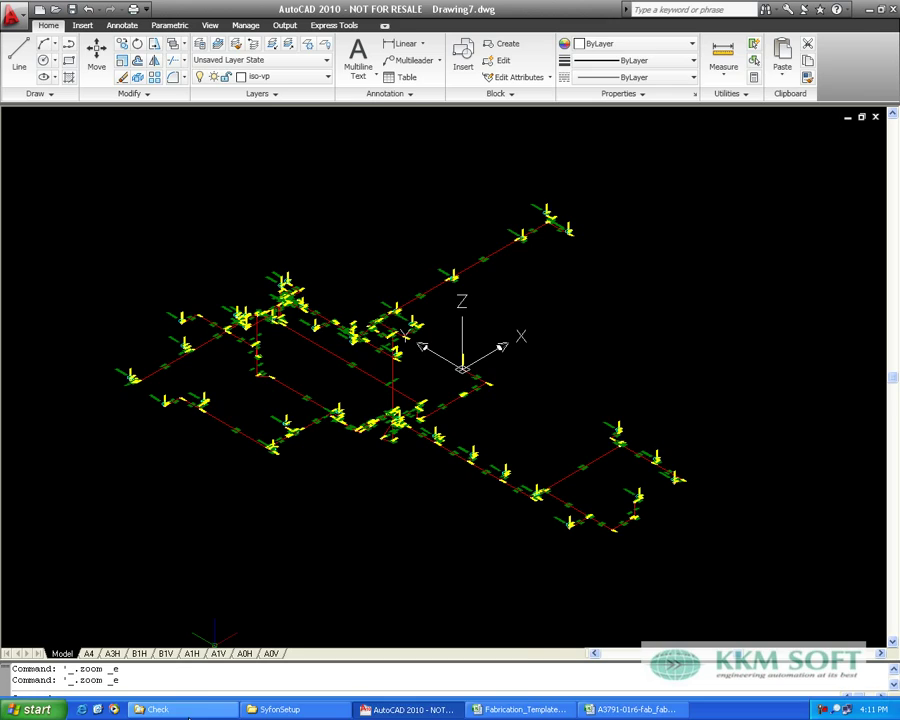
Open the exported A3791-01r6-fab.pdf from the Check folder in Adobe Reader
click(182, 709)
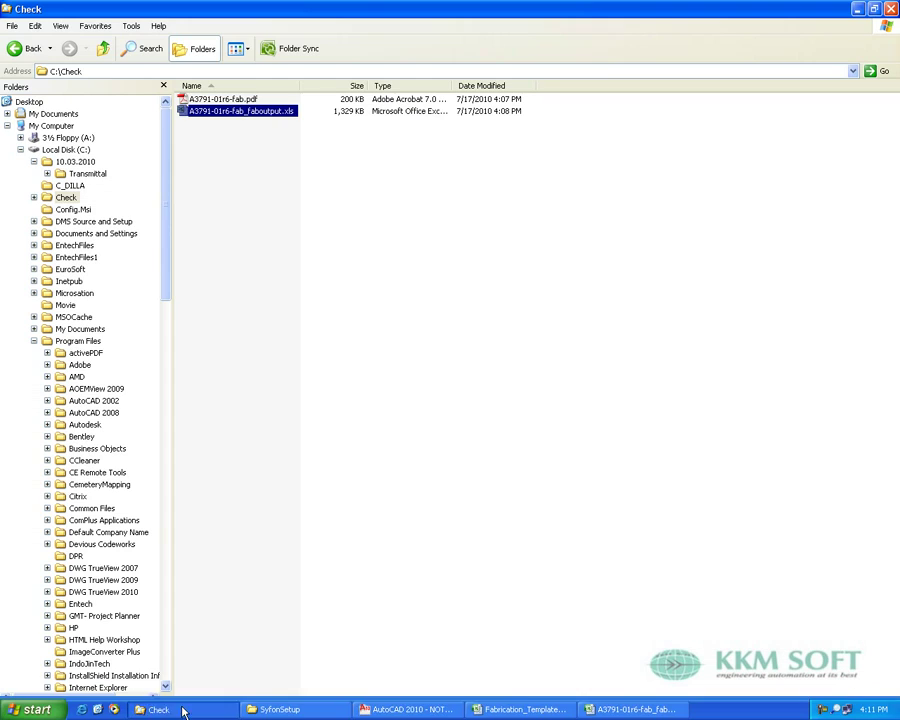
click(237, 102)
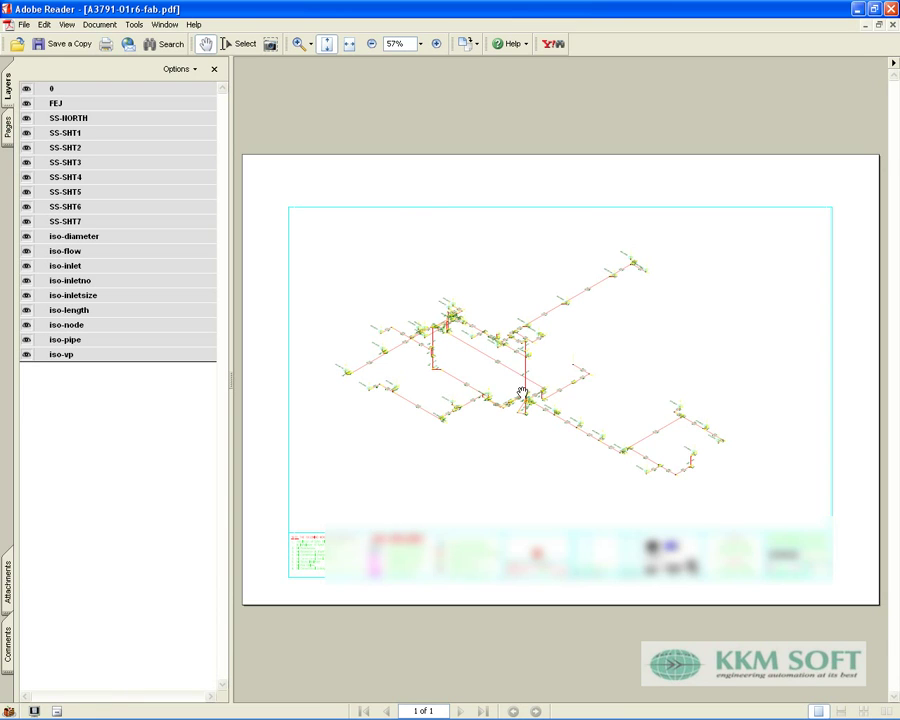
ctrl+scroll(525, 392, up, 2)
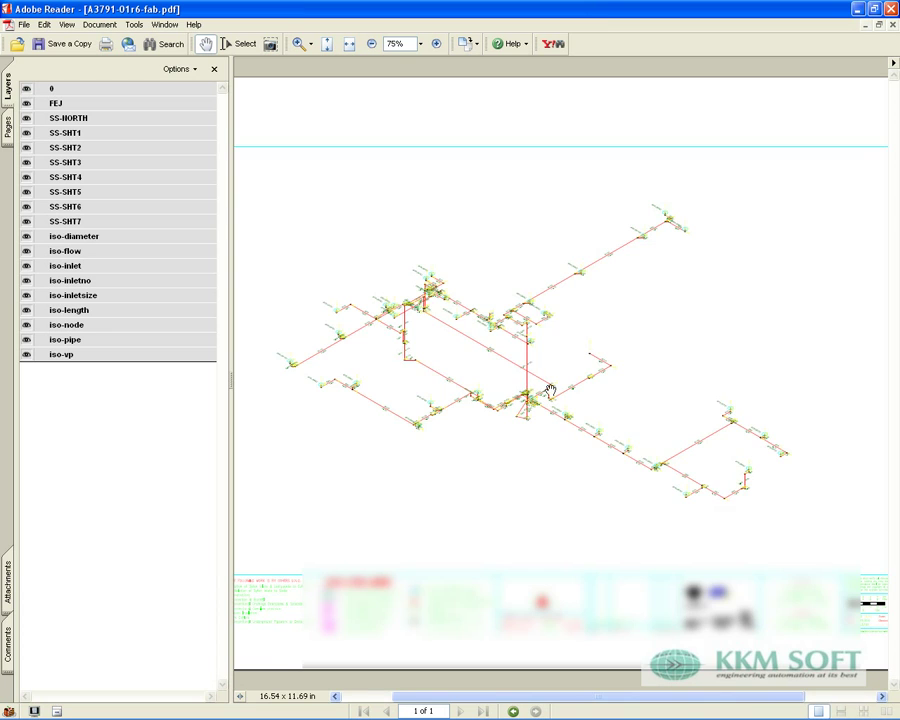
ctrl+scroll(550, 390, down, 1)
ctrl+scroll(550, 390, up, 1)
ctrl+scroll(550, 390, down, 2)
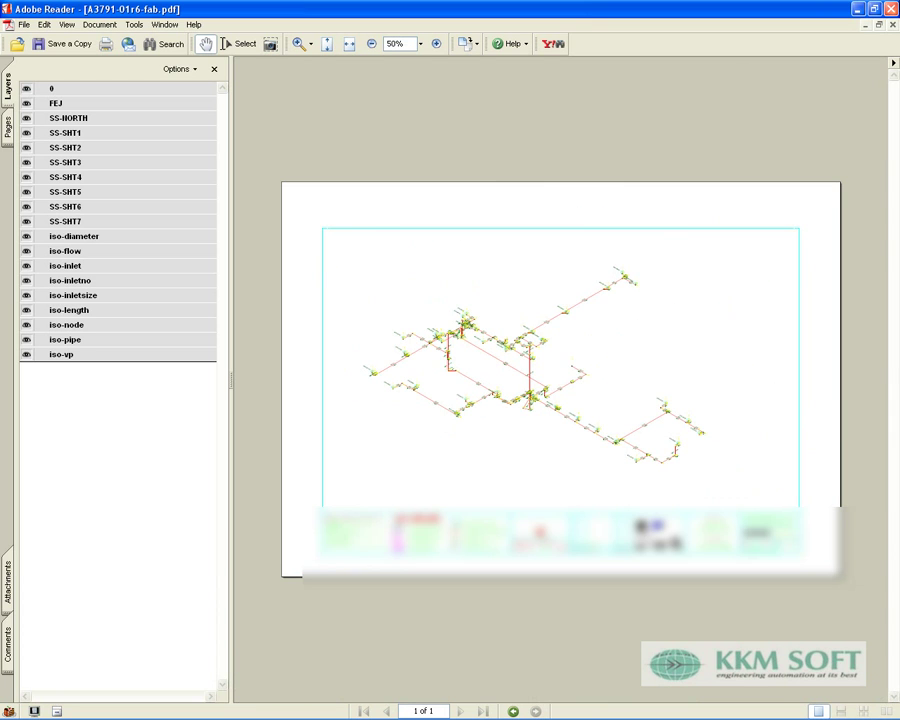